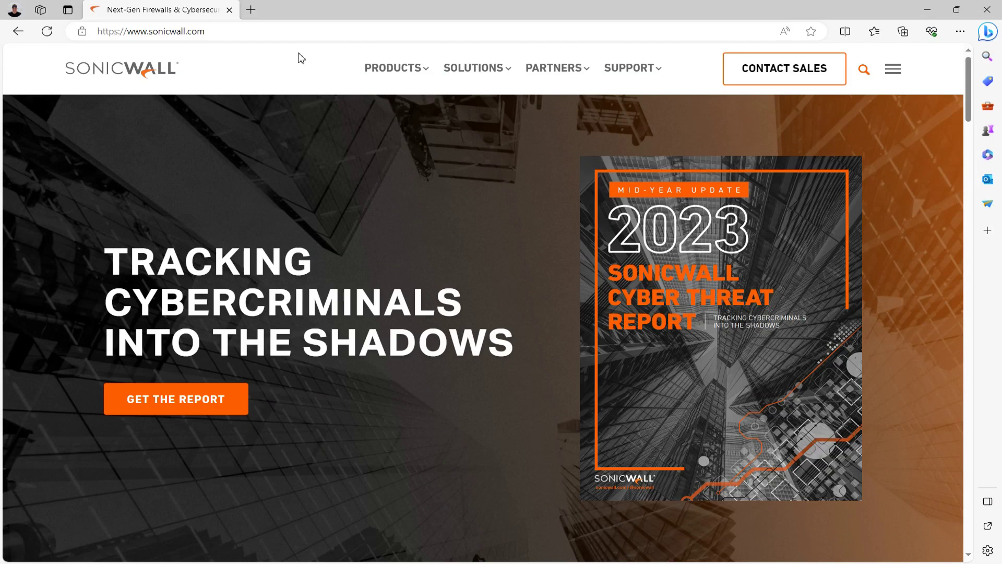
Go to mysonicwall.com and log in to the MySonicWall account
left_click(308, 32)
type("my")
key("Return")
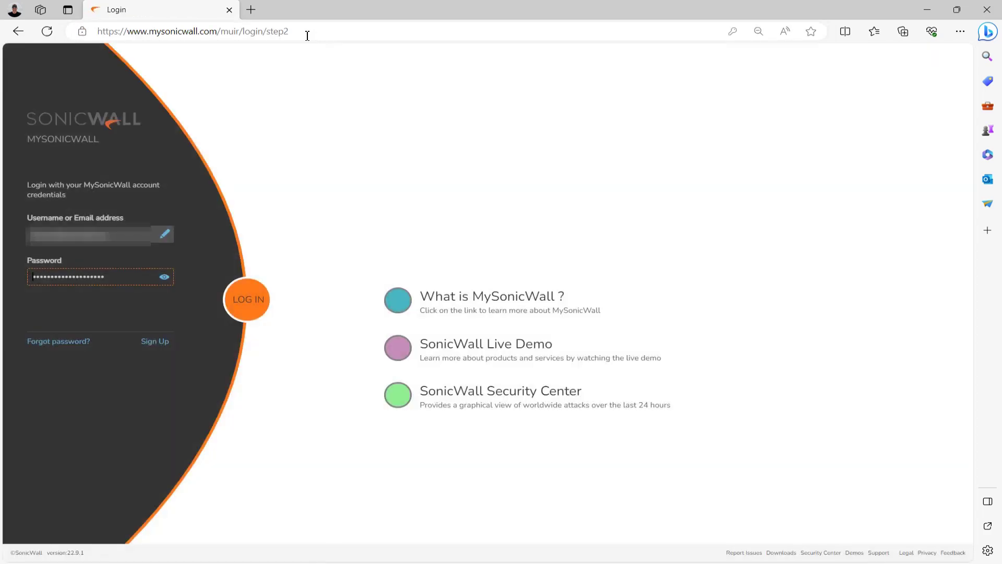
left_click(246, 301)
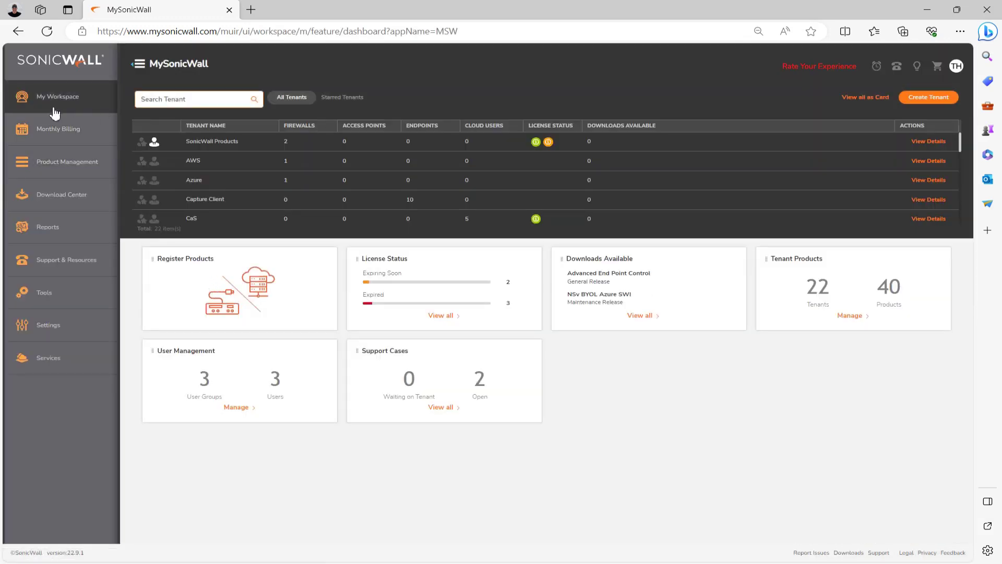
Open My Workspace > Products and the Lab, NSa2700 firewall's product details
left_click(73, 107)
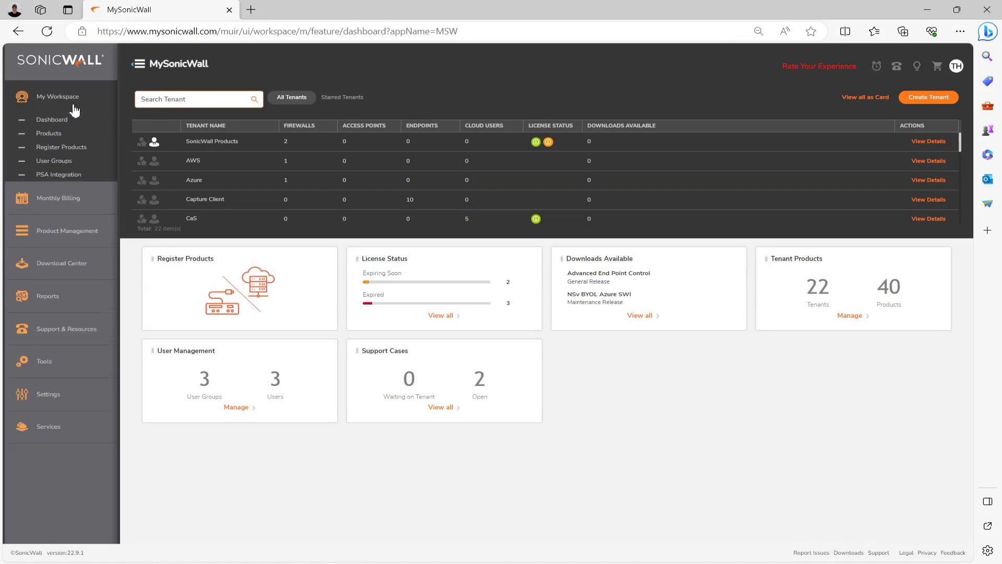
left_click(61, 132)
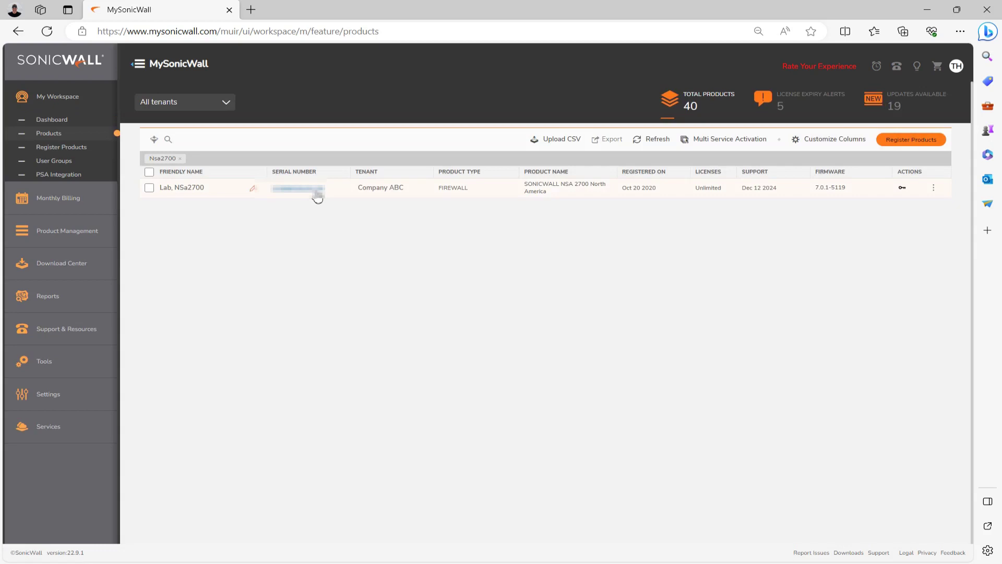
left_click(307, 191)
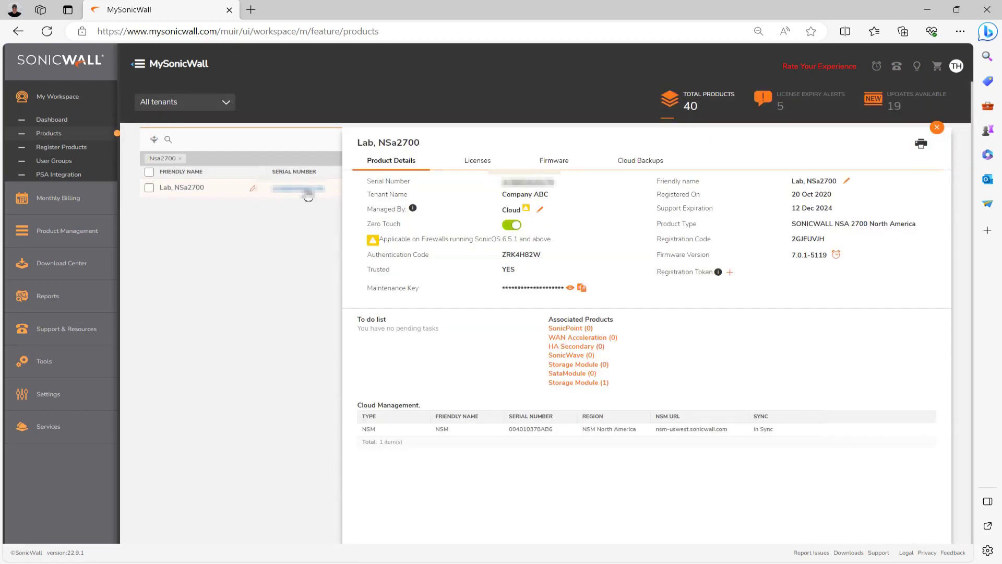
Download sw_nsa_2700_eng.7.0.1-5145-R5175.bin.sig from the NSa2700's Firmware tab
left_click(553, 163)
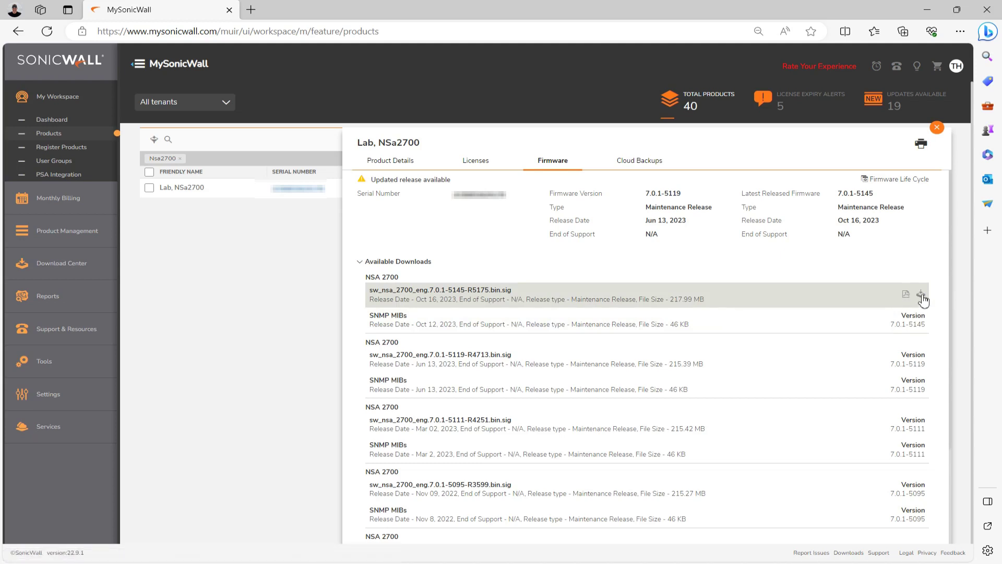
left_click(922, 296)
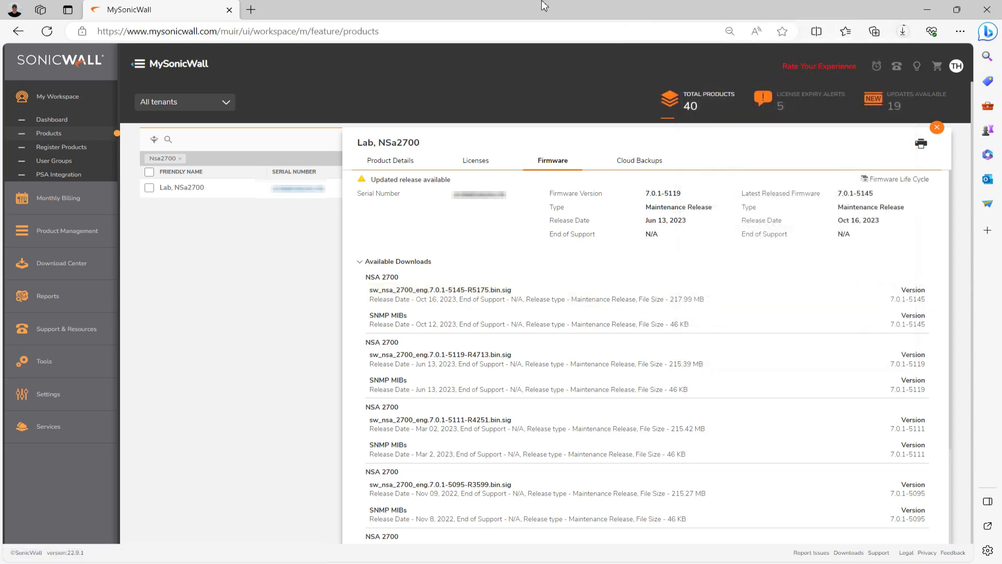
left_click(252, 10)
type("https://192.168.30.1/")
key("Return")
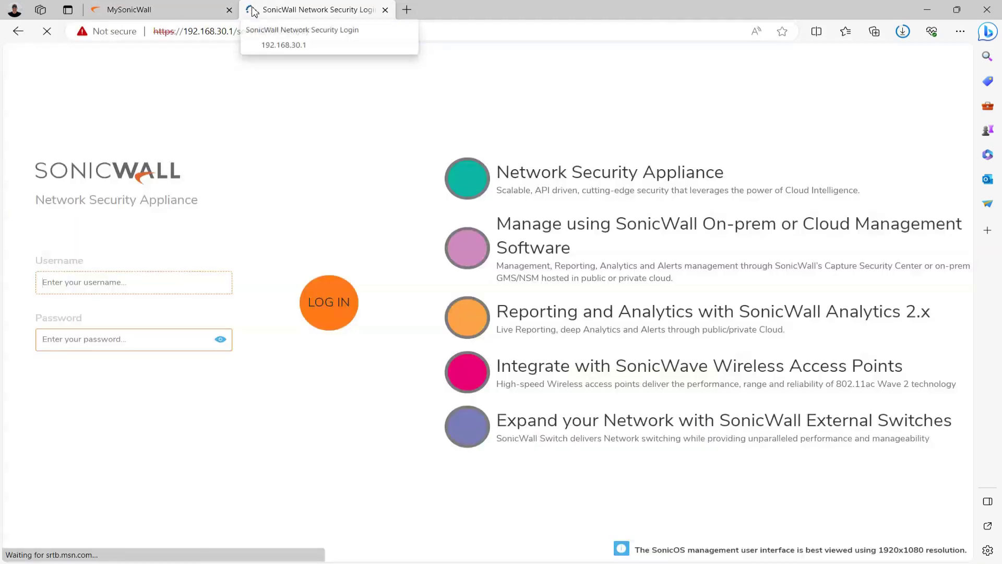
type("admin")
key("Tab")
type("password1234")
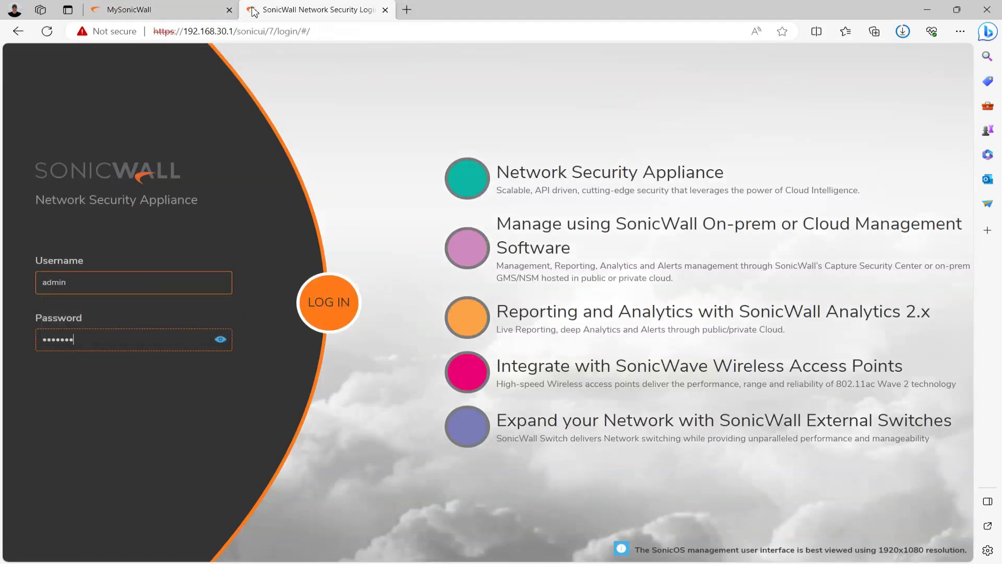
type("********")
key("Return")
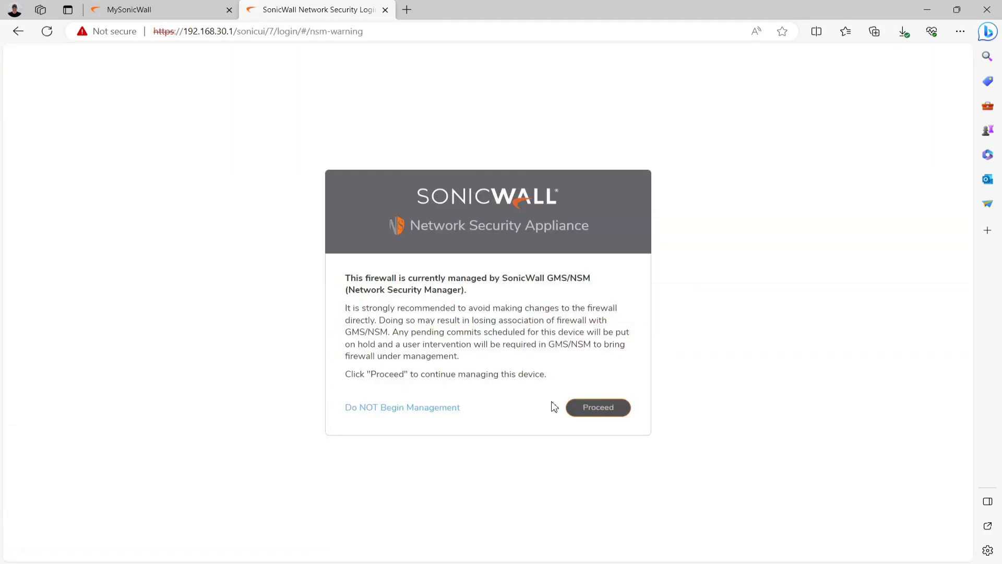
left_click(589, 407)
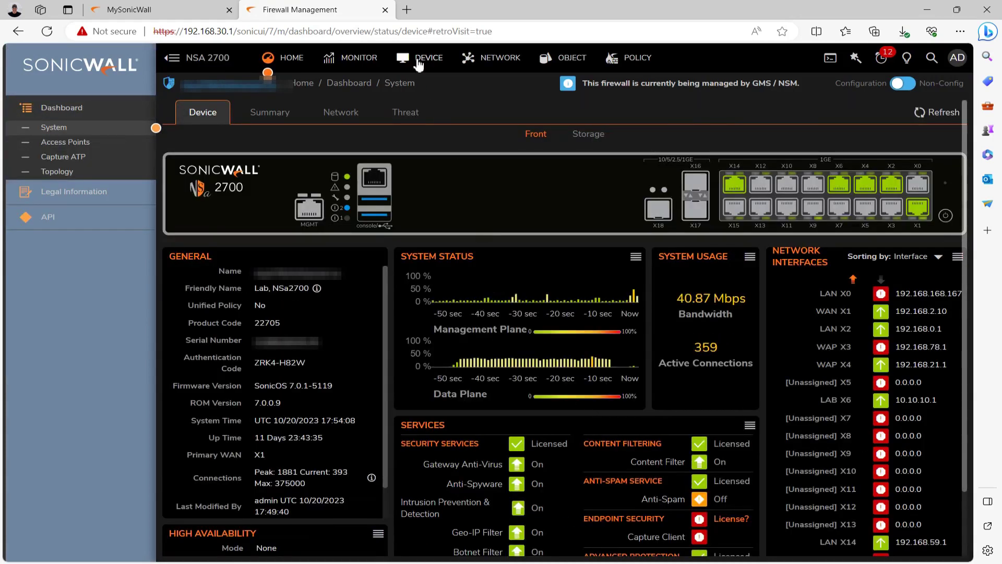
left_click(417, 64)
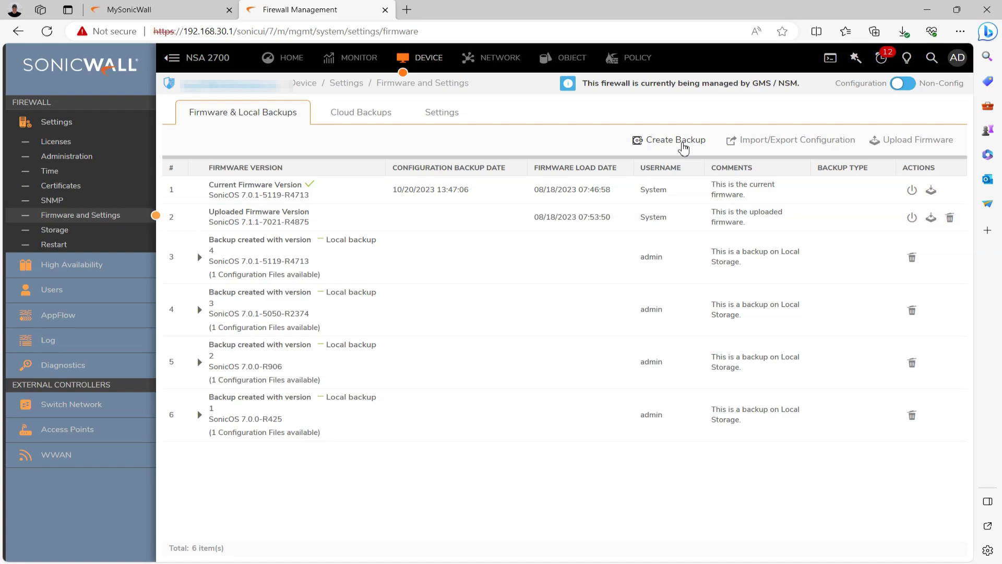
Export the firewall's current configuration
left_click(806, 148)
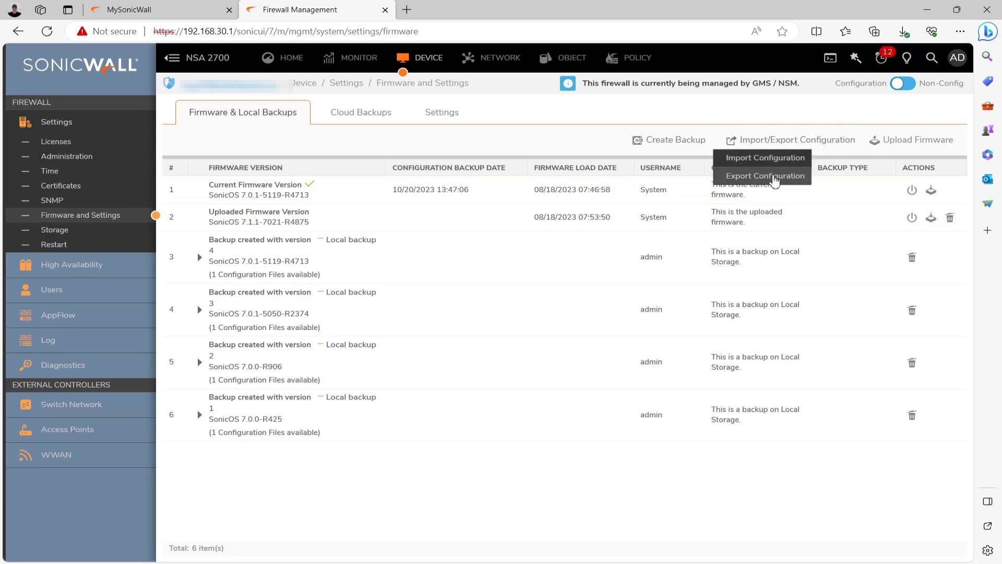
left_click(772, 178)
left_click(709, 391)
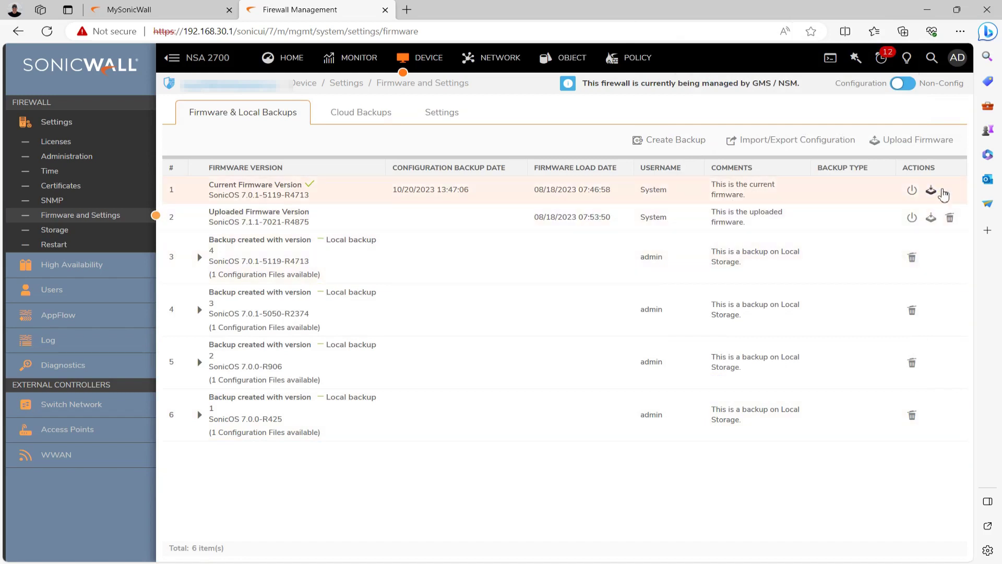
Upload the 7.0.1-5145 .bin.sig firmware file to the firewall
left_click(919, 141)
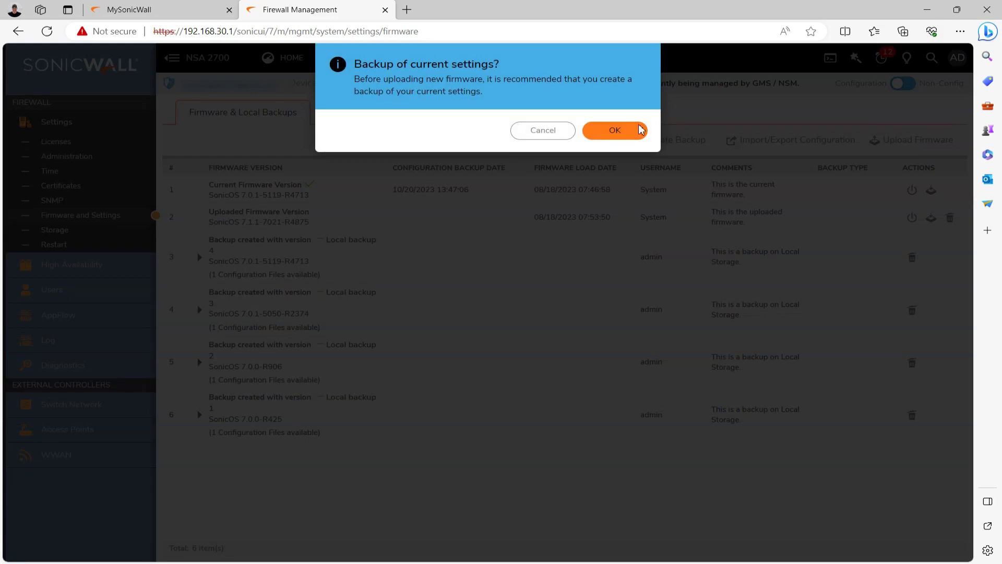
left_click(617, 131)
left_click(700, 293)
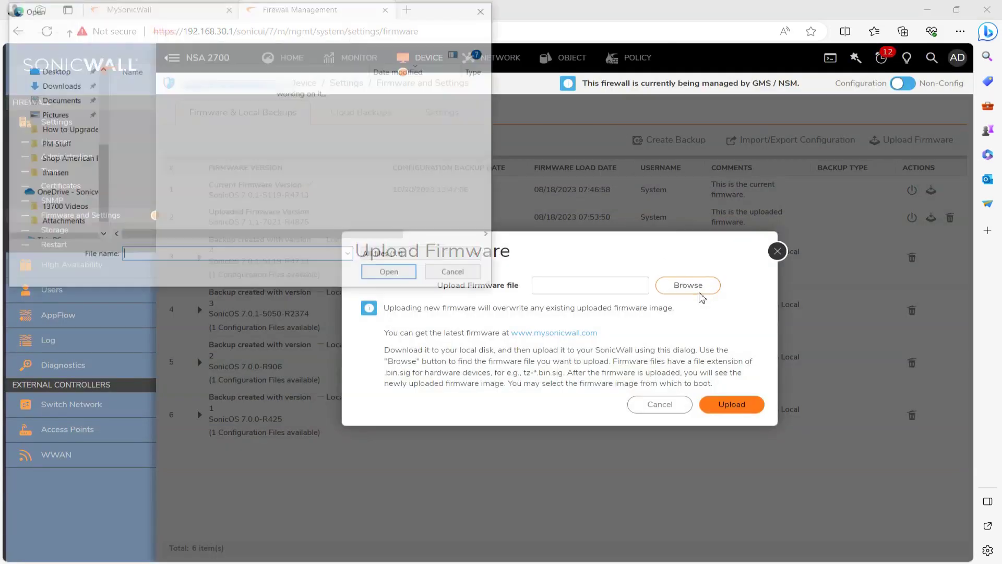
double_click(218, 118)
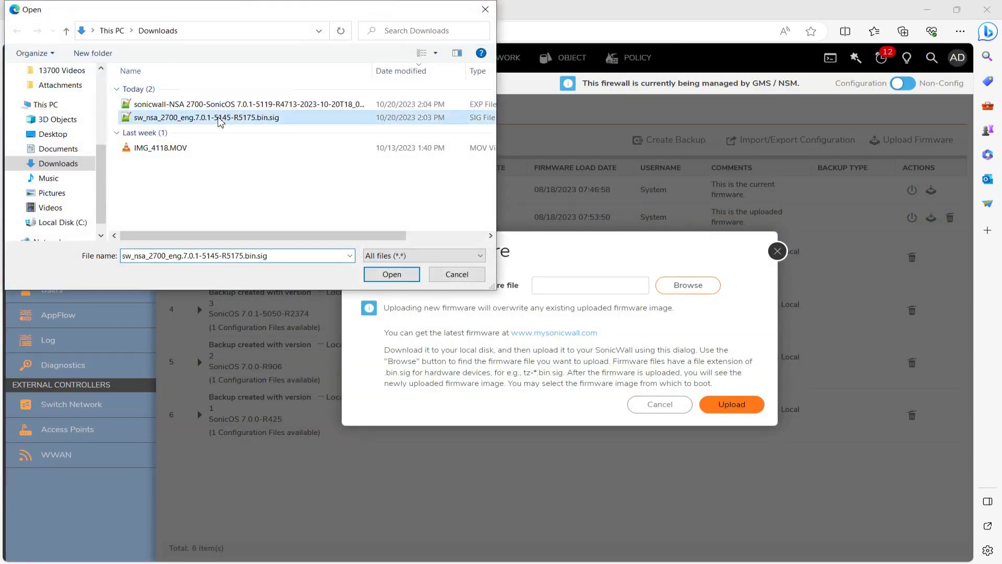
left_click(738, 406)
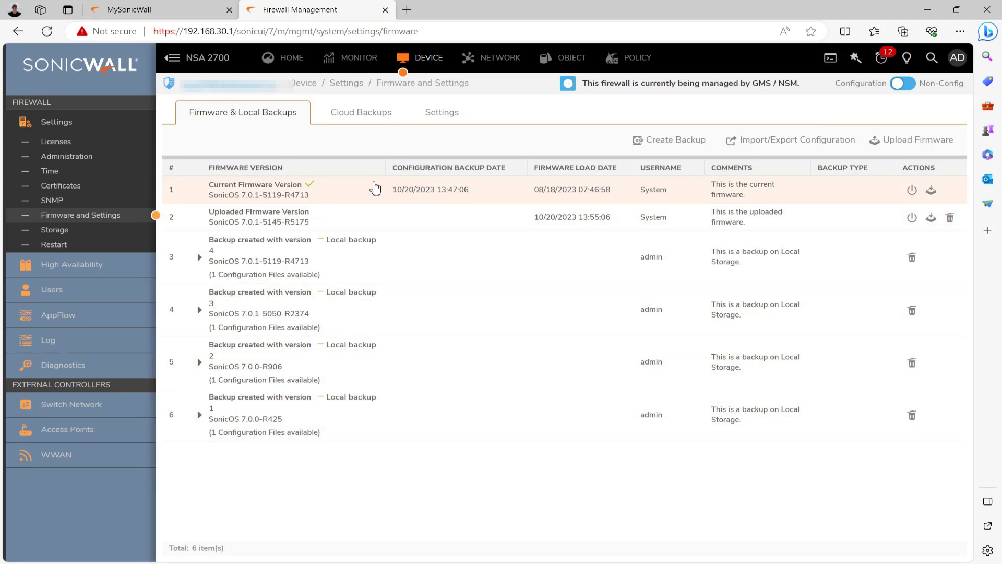
Boot firmware 7.0.1-5145 with the current configuration and confirm the firewall restart
left_click(911, 193)
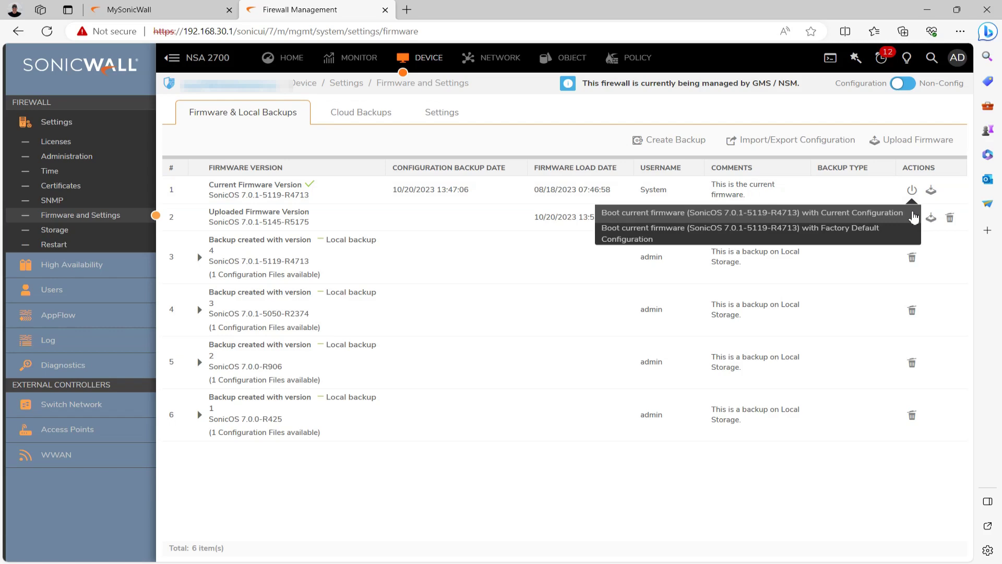
left_click(913, 216)
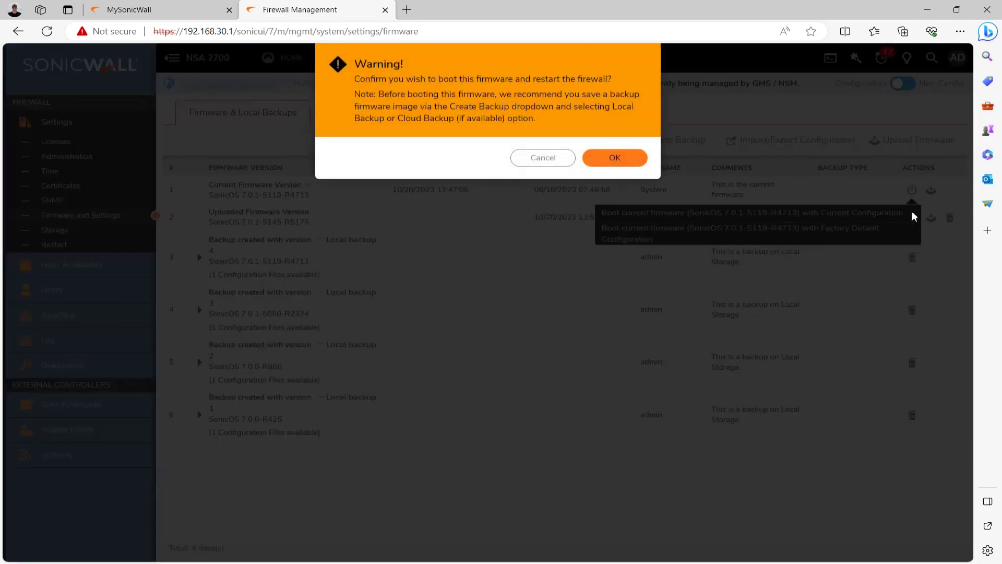
left_click(616, 159)
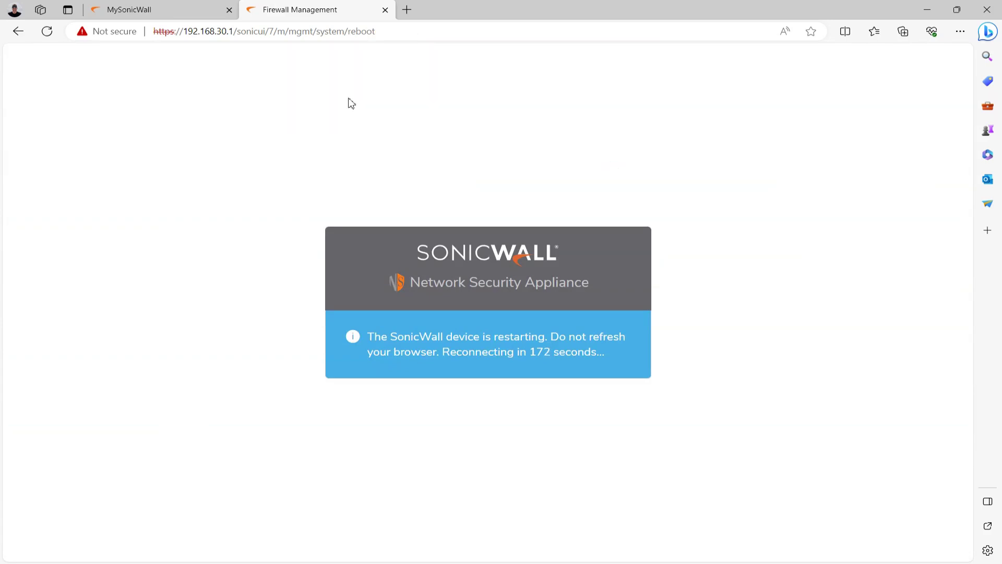
Back in MySonicWall, launch Capture Security Center from Services > Available Services
left_click(151, 8)
left_click(46, 428)
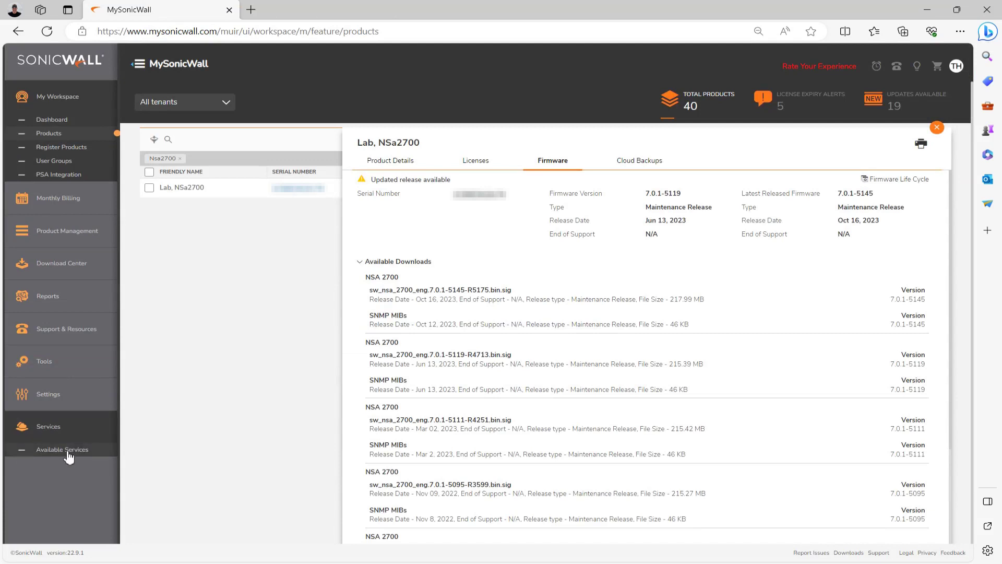
left_click(68, 455)
left_click(371, 229)
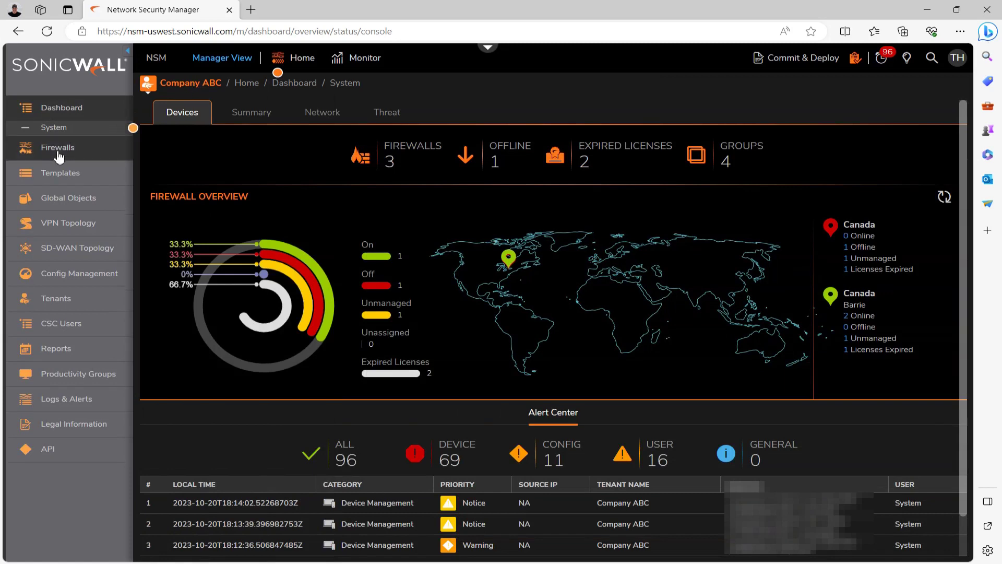
Choose Upgrade Firmware from the Lab, NSa2700 row's Action menu in Firewalls > Inventory
left_click(59, 152)
left_click(67, 167)
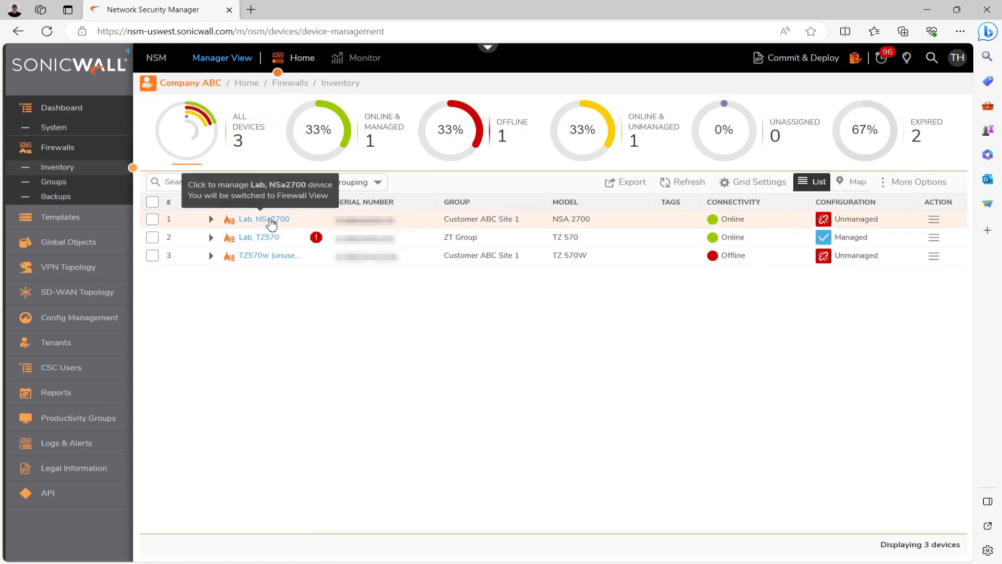
left_click(935, 221)
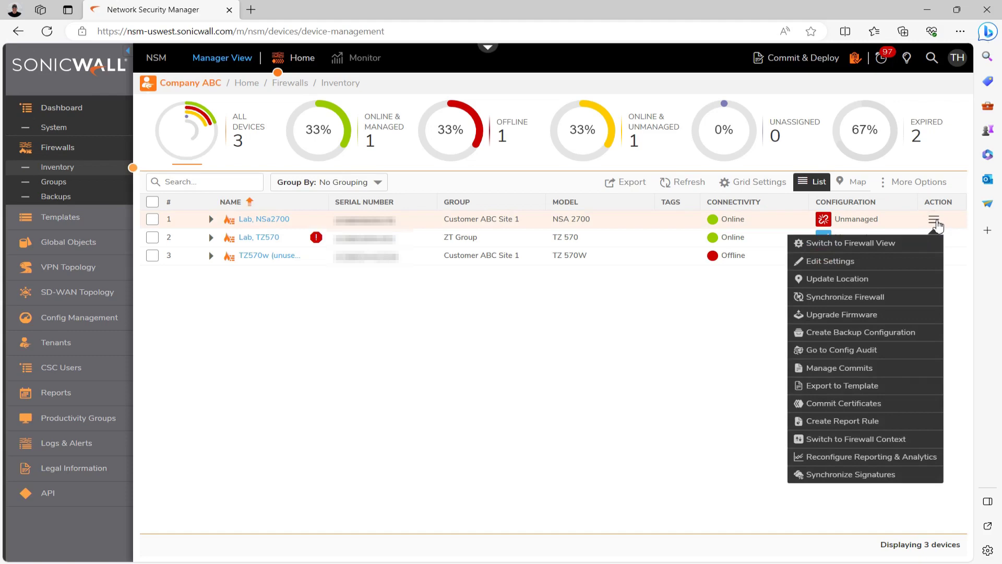
left_click(885, 315)
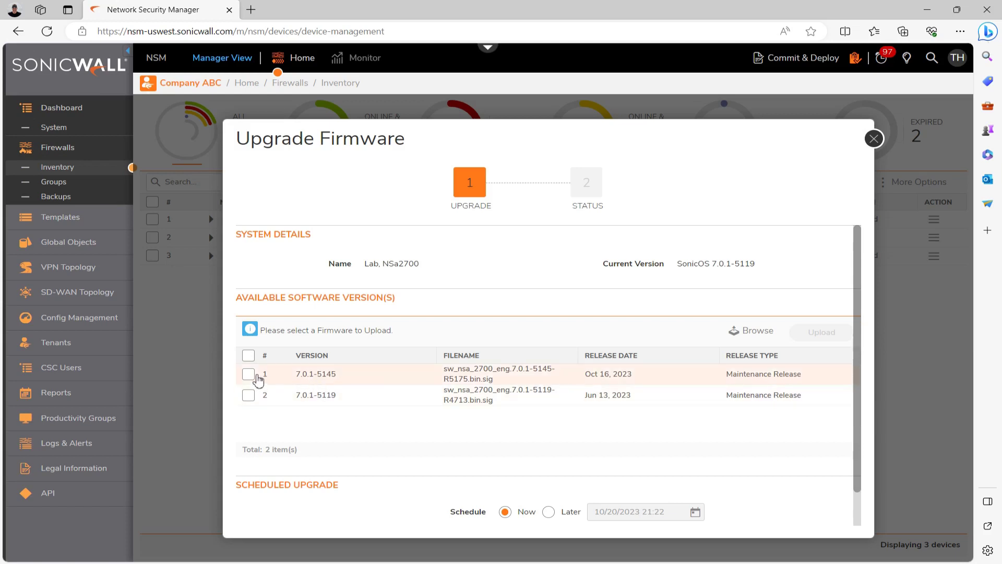
Choose firmware 7.0.1-5145 and schedule the upgrade for 10/21/2023 02:00
left_click(249, 375)
left_click(549, 515)
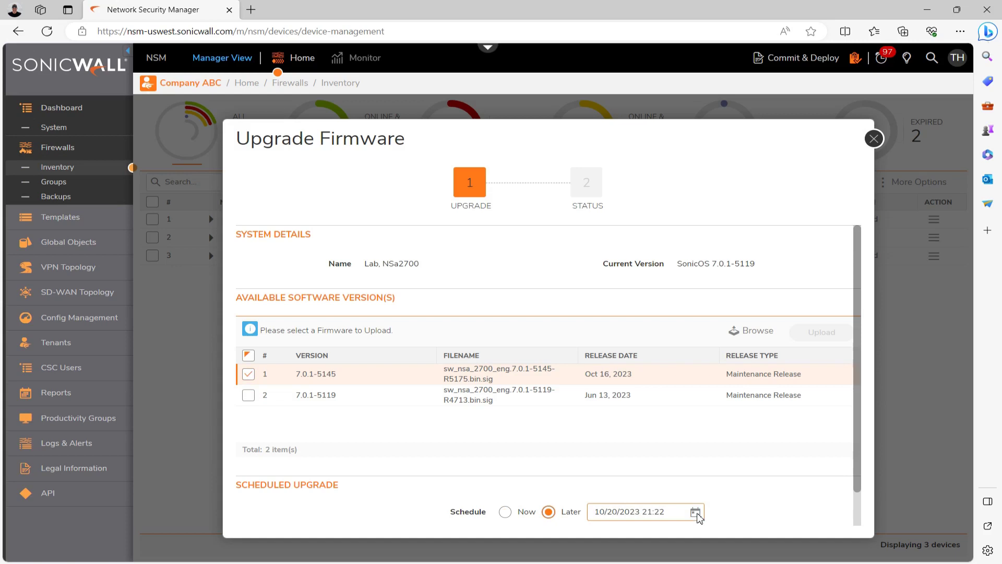
left_click(697, 513)
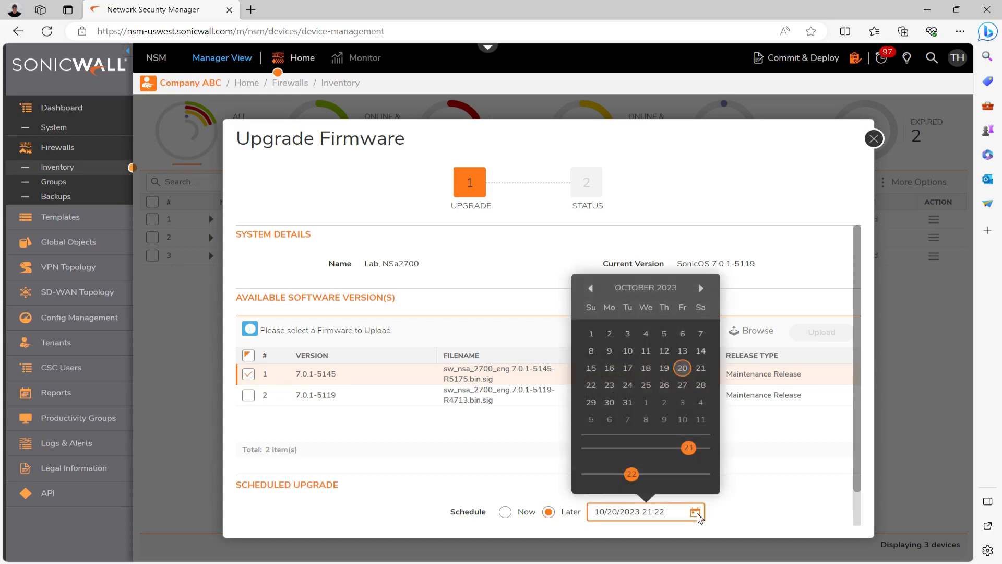
left_click(700, 368)
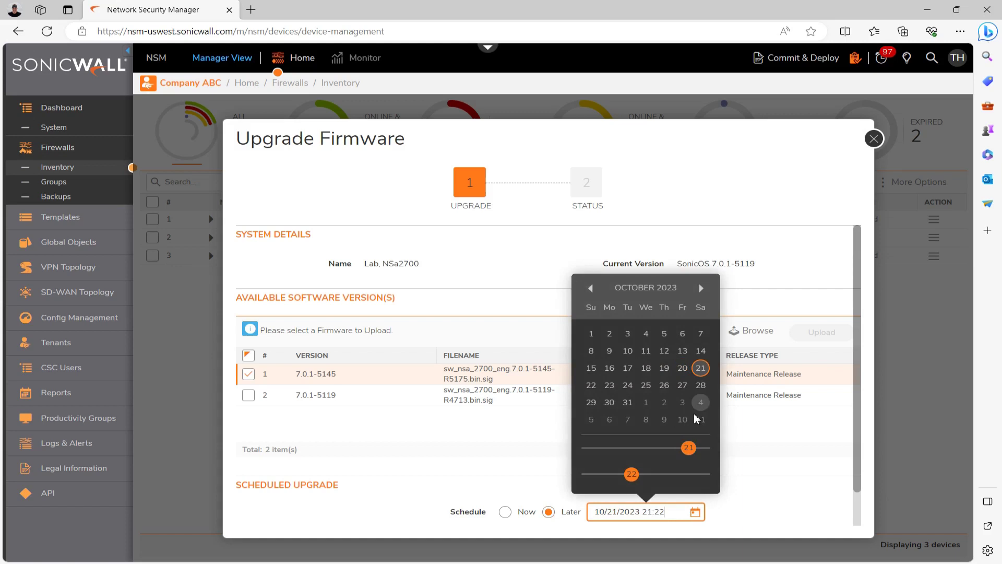
left_click_drag(689, 448, 601, 452)
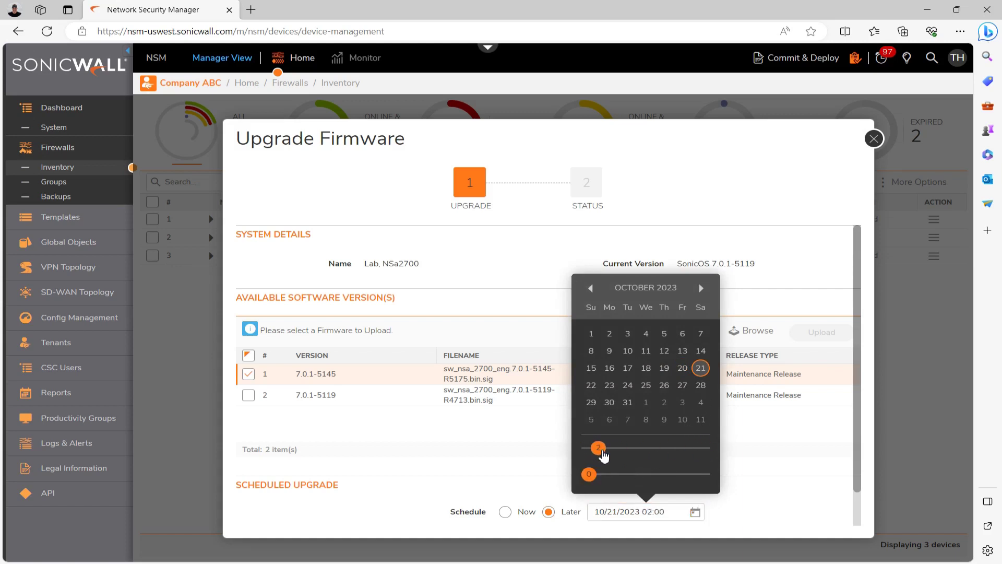
left_click(774, 468)
scroll(746, 475, "down", 1)
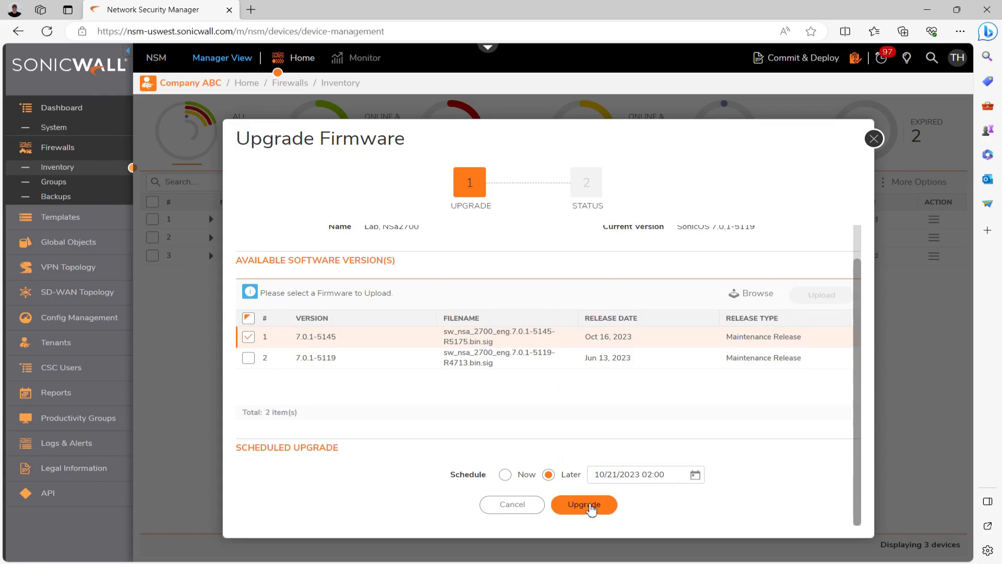
Submit the scheduled upgrade, confirm the warning, and close the status dialog
left_click(589, 503)
left_click(615, 130)
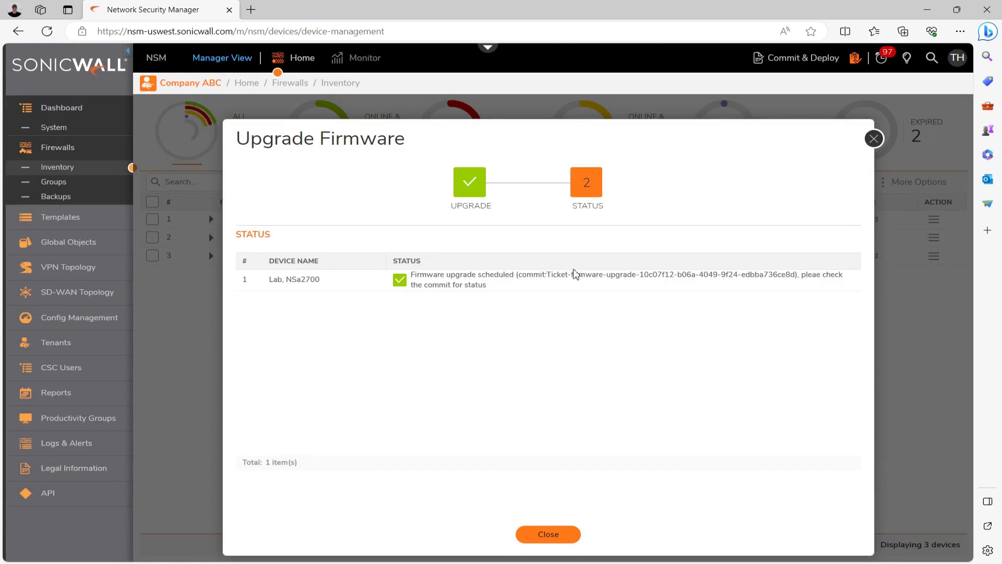
left_click(558, 537)
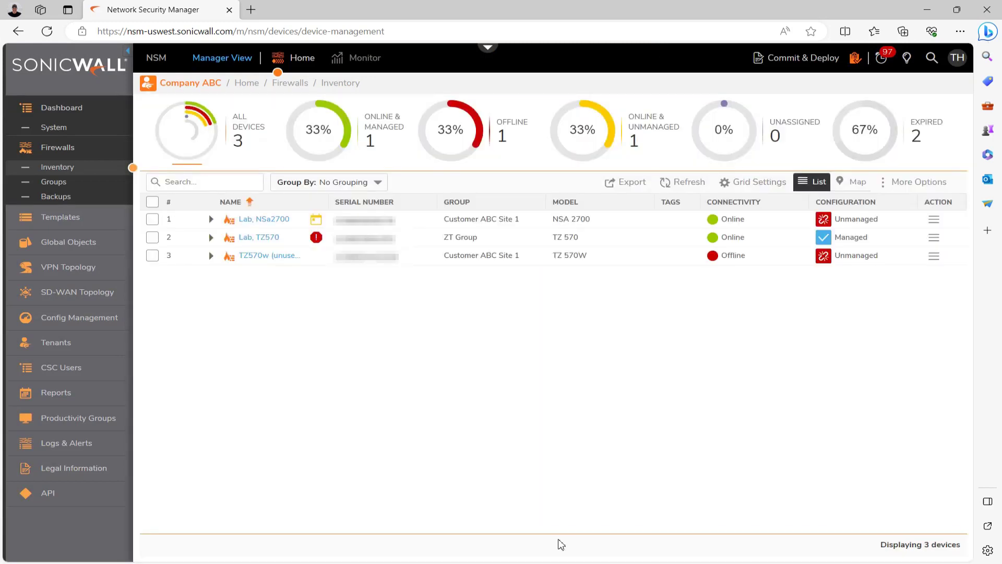
Group the inventory by Model and start Group Upgrade Firmware on the NSA 2700 group
left_click(378, 186)
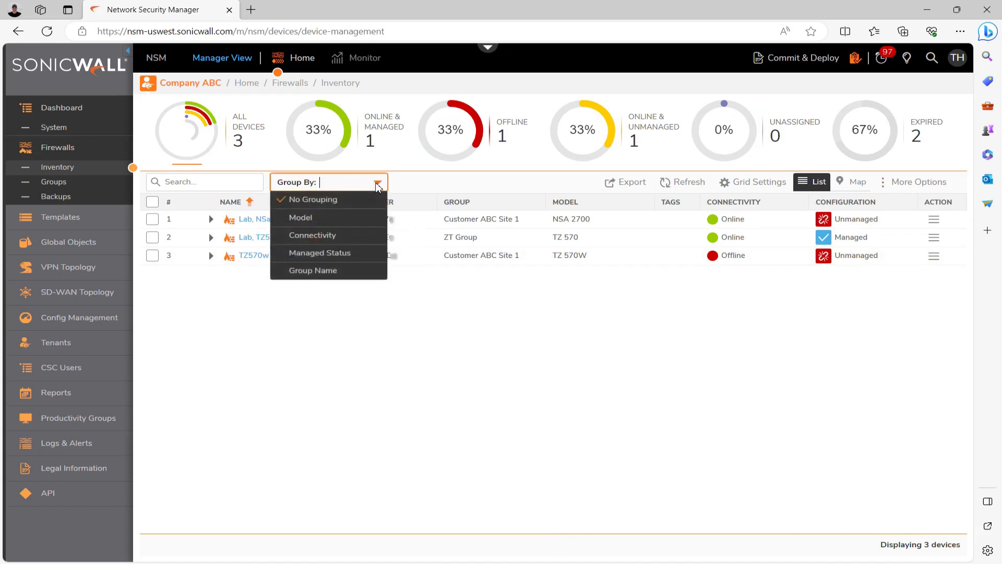
left_click(358, 218)
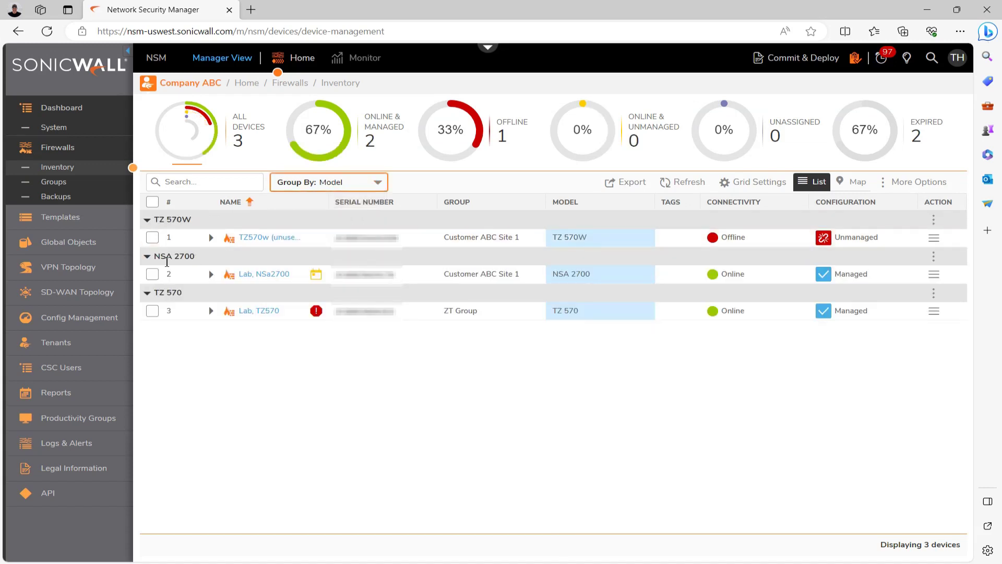
left_click(935, 257)
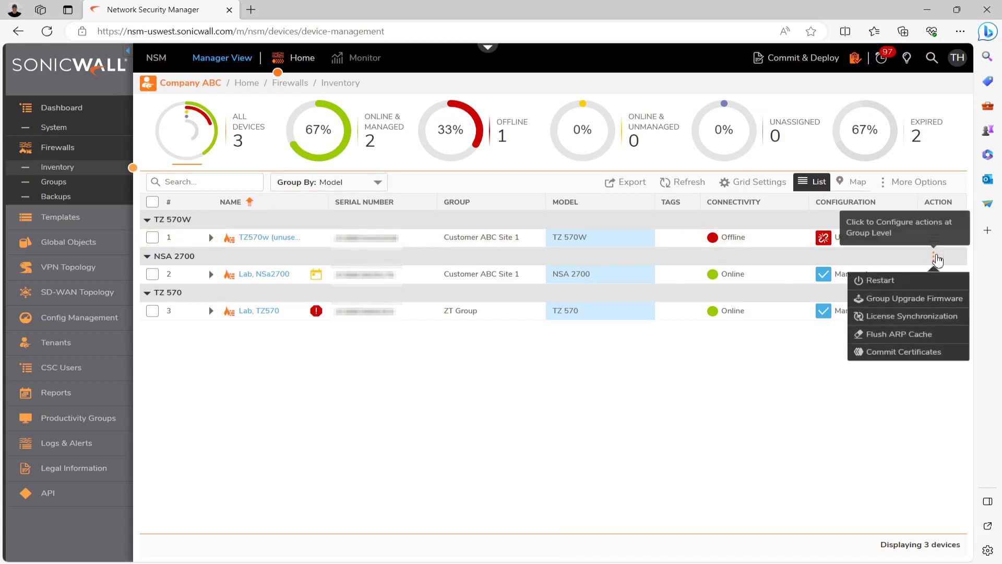
left_click(930, 300)
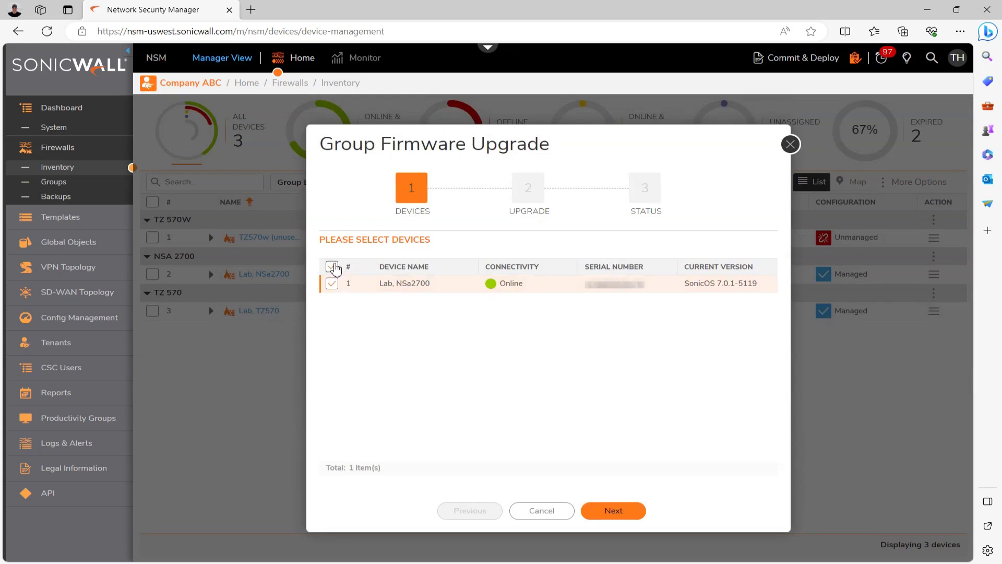
Load the 7.0.1-5145 .bin.sig firmware file into the group upgrade
left_click(620, 510)
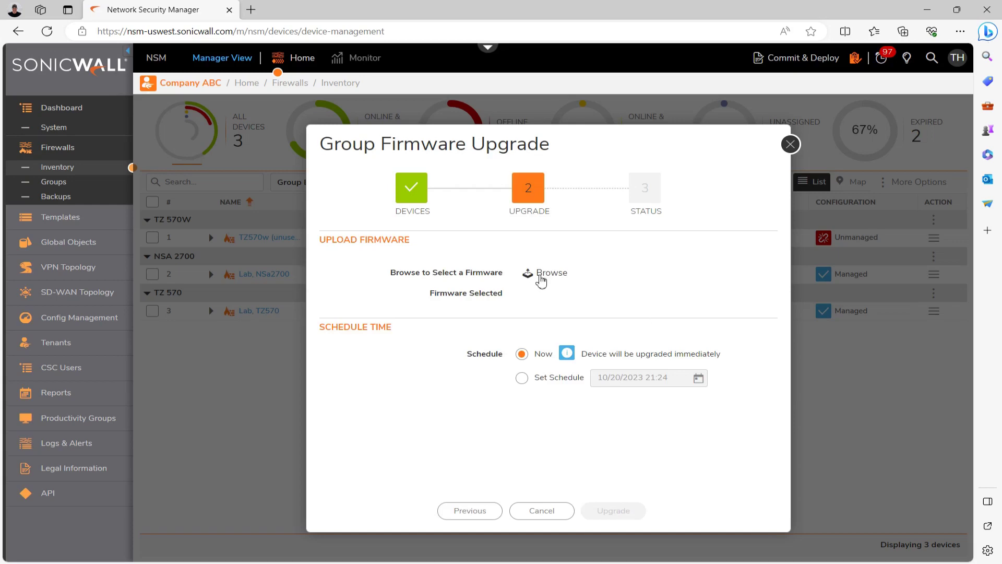
left_click(541, 282)
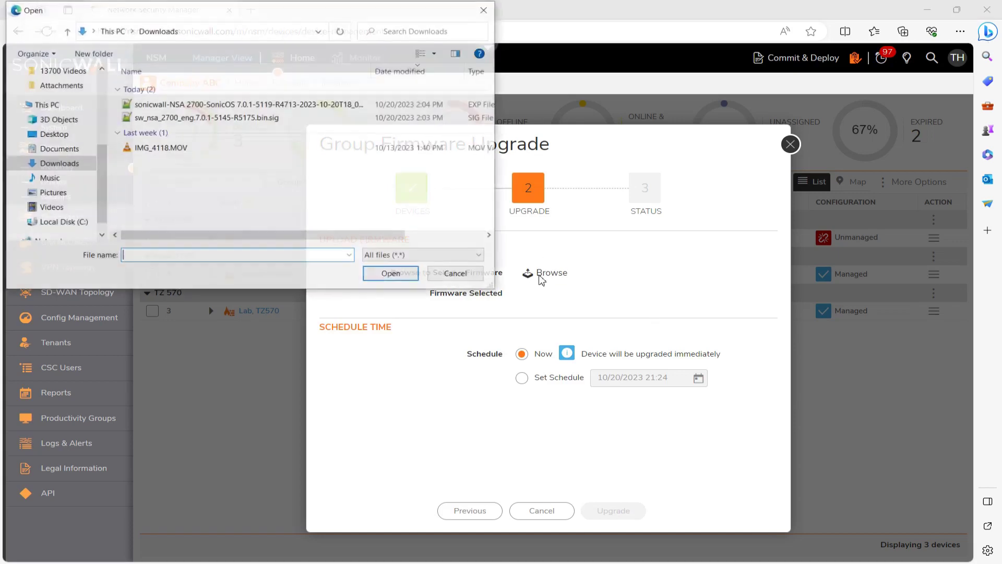
left_click(262, 118)
double_click(263, 118)
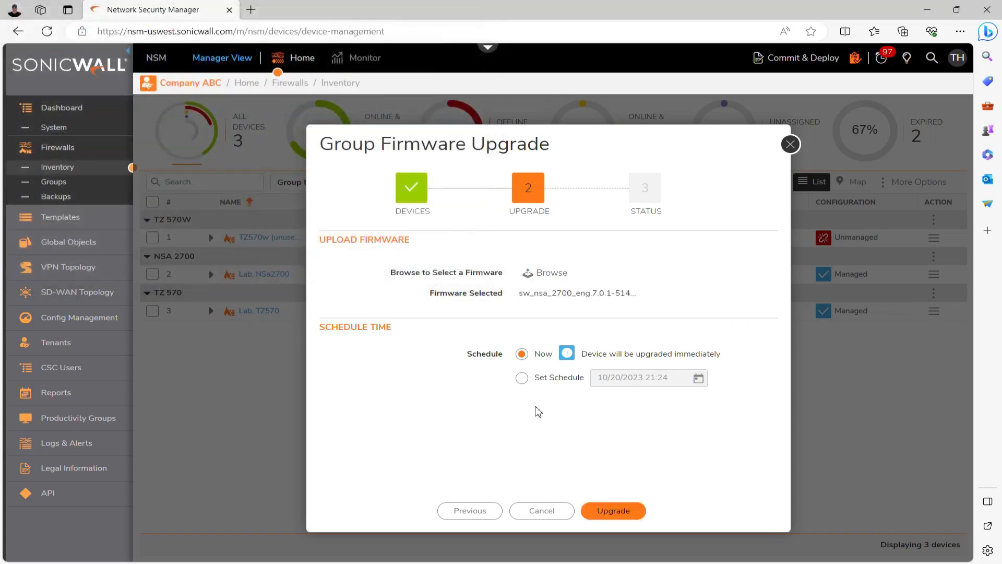
Schedule the group upgrade for 10/23/2023 04:00, submit it, and close the window
left_click(522, 379)
left_click(699, 372)
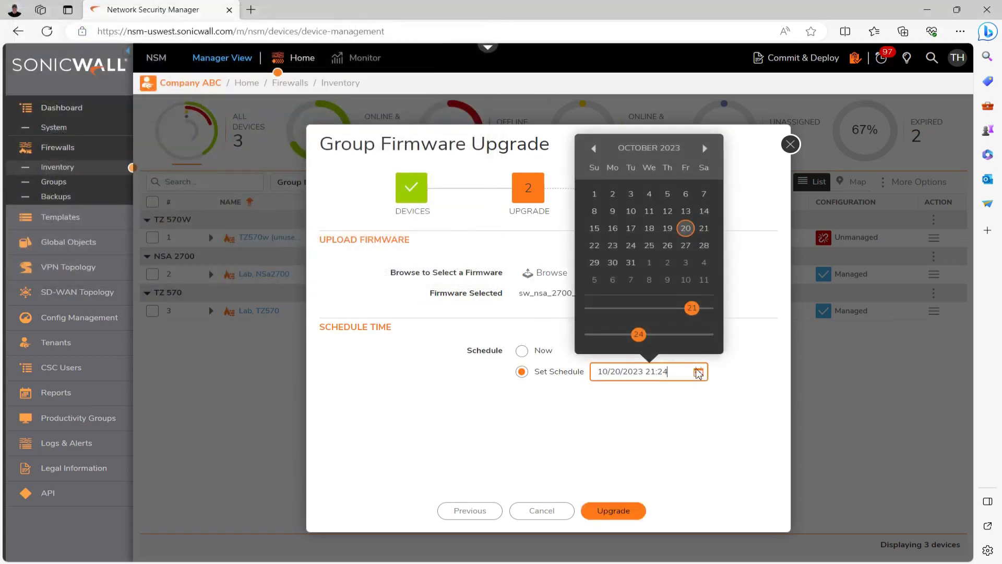
left_click(618, 248)
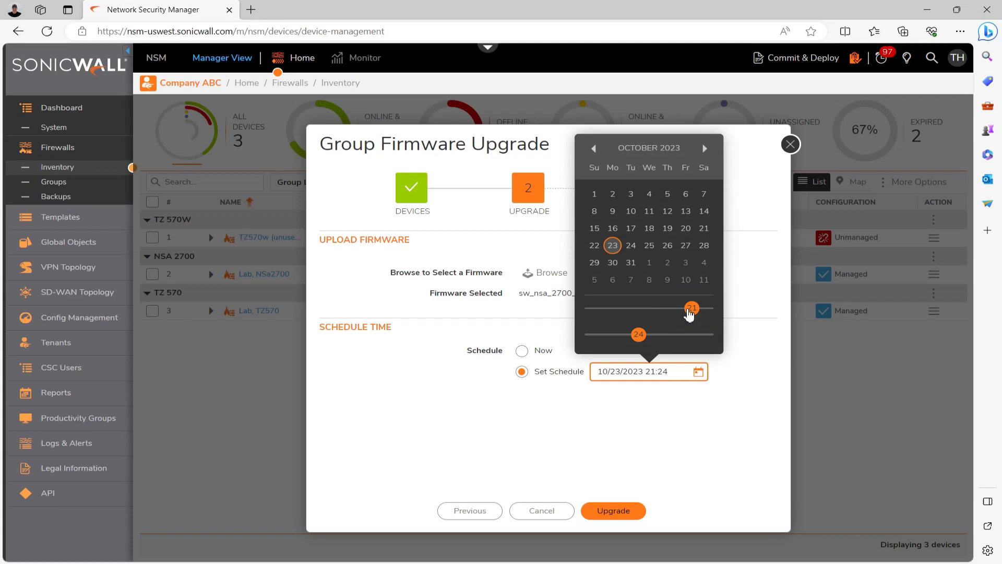
left_click_drag(692, 308, 405, 343)
left_click(592, 357)
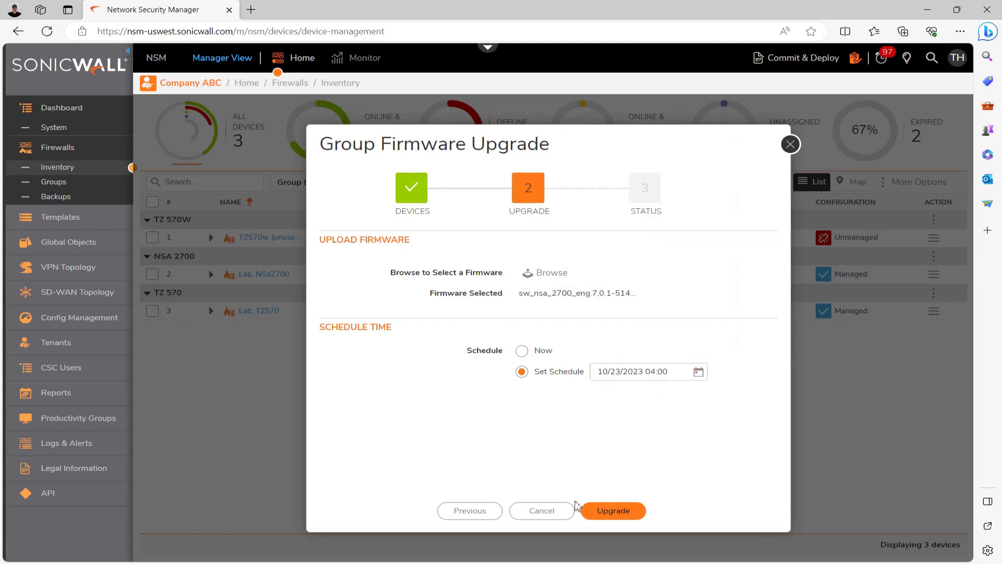
left_click(605, 511)
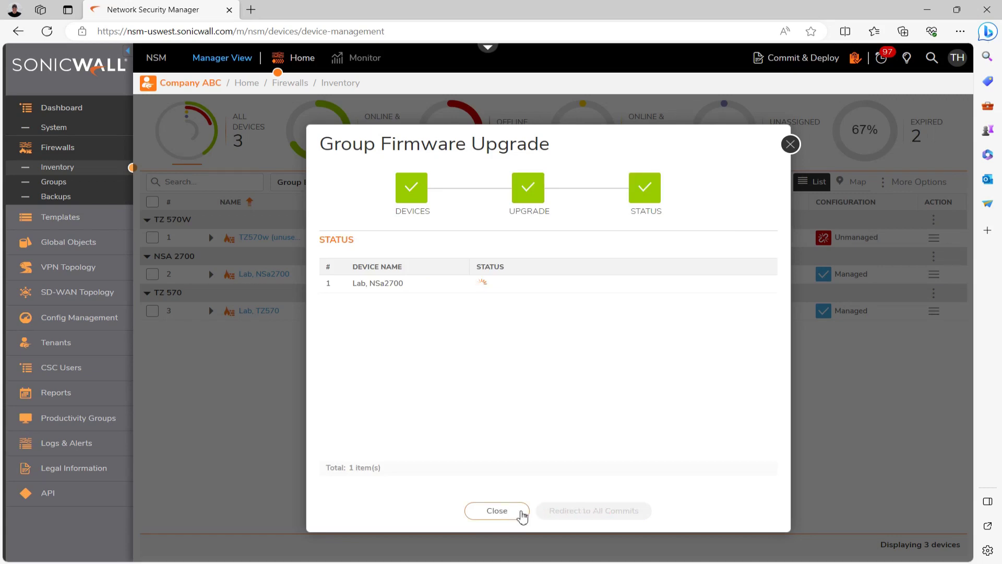
left_click(510, 513)
left_click(601, 134)
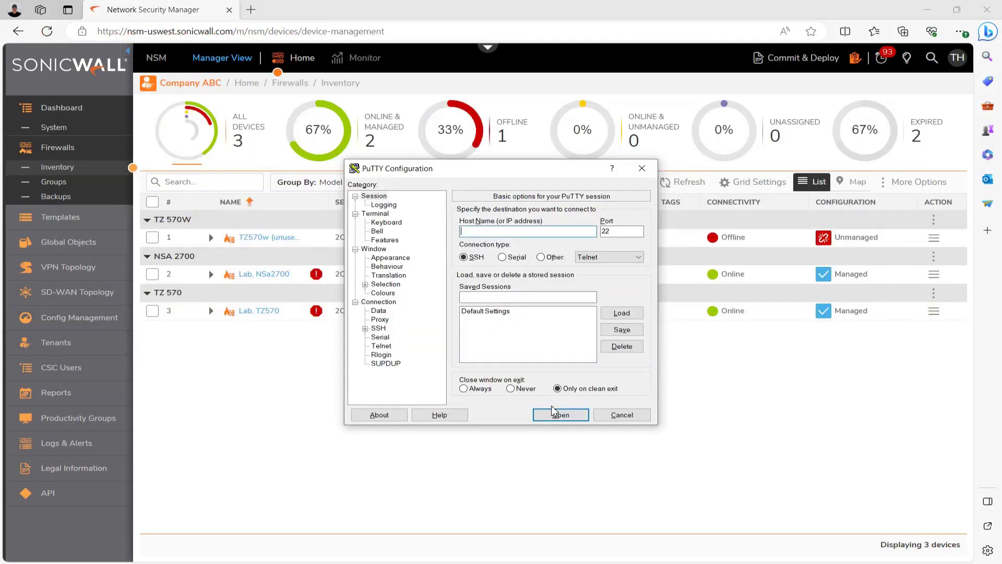
Open a maximized PuTTY session to 10.10.50.2 and log in with the admin account
type("10.10.50.2")
left_click(555, 411)
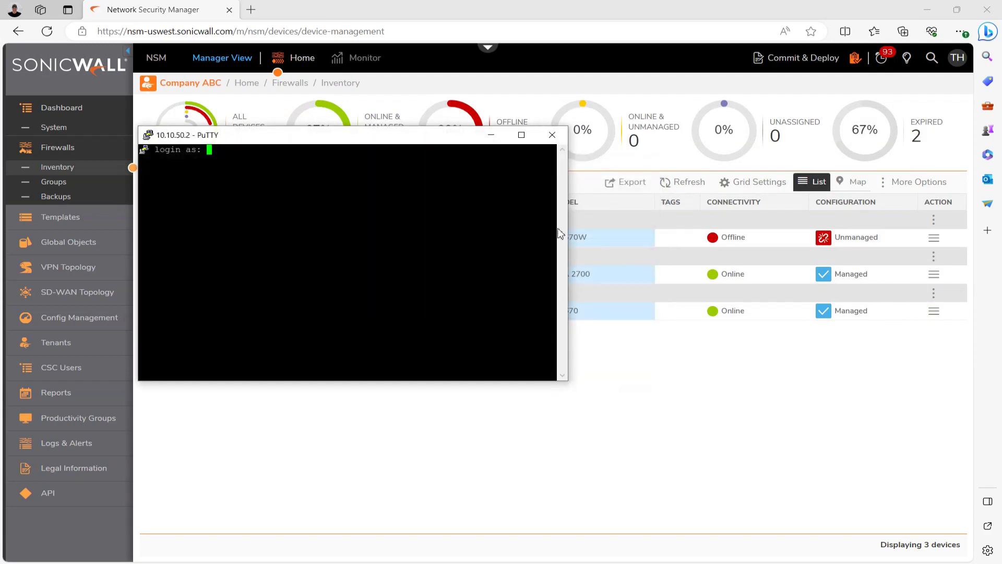
left_click(521, 134)
type("admin")
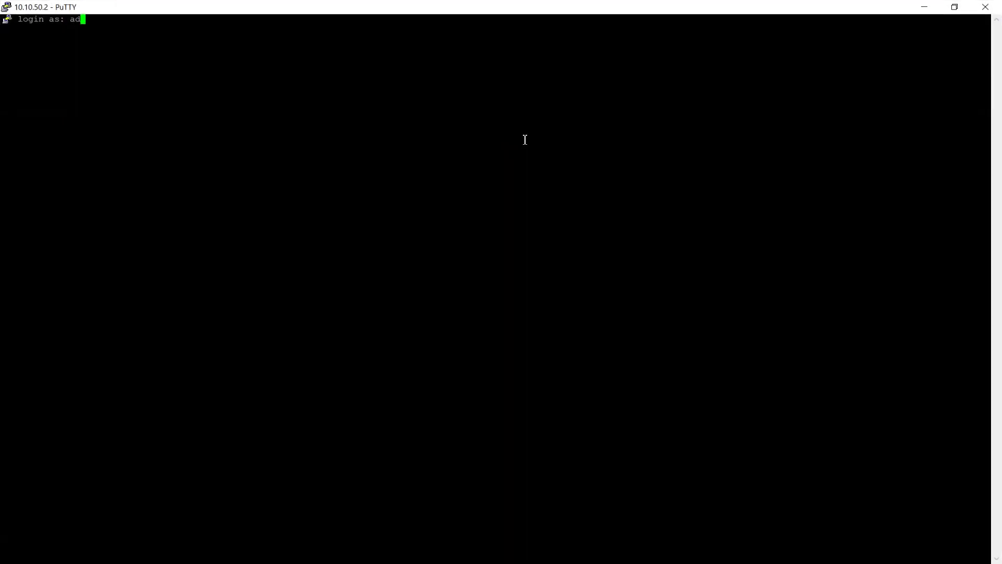
key("Return")
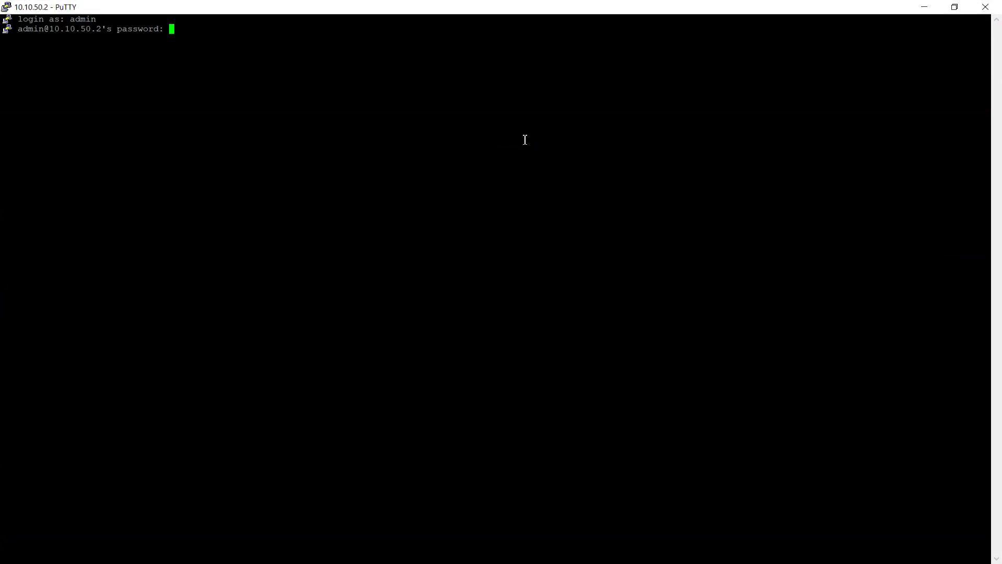
key("Return")
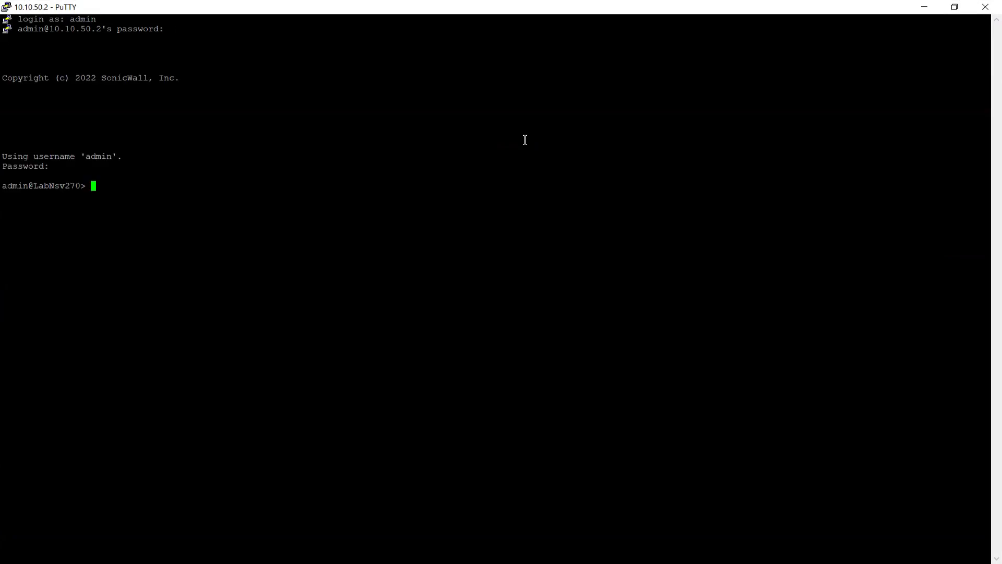
Enter configure mode and start the FTP firmware import of 7.0.1.0-5145 from 10.10.50.207
type("configure")
key("Return")
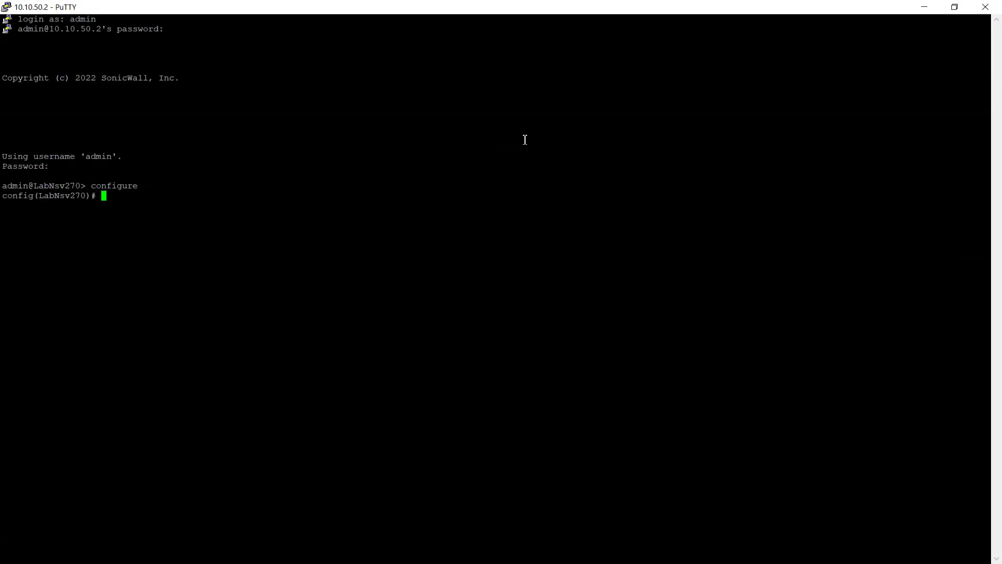
type("import firmware FTP ")
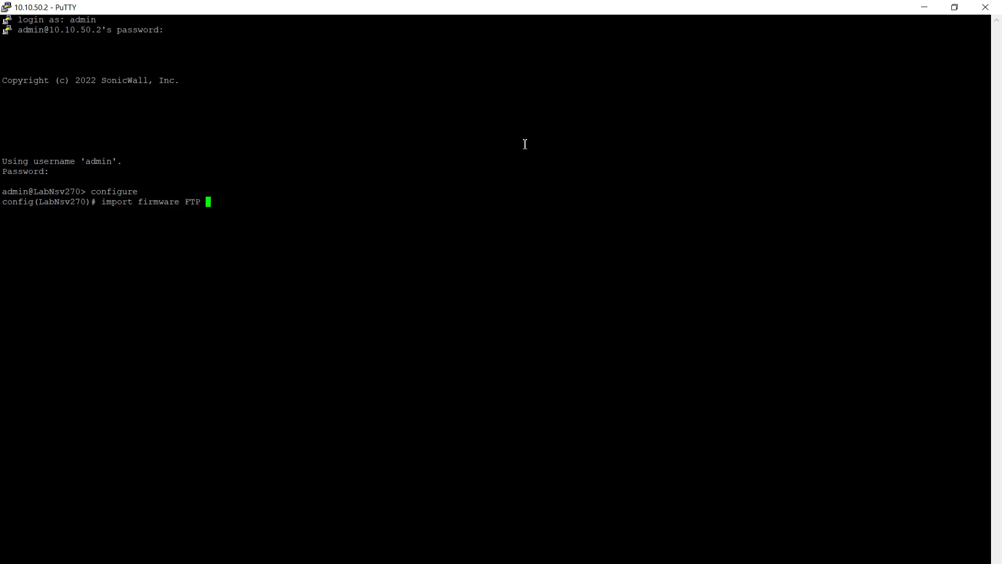
type("FTP://johndoe:password")
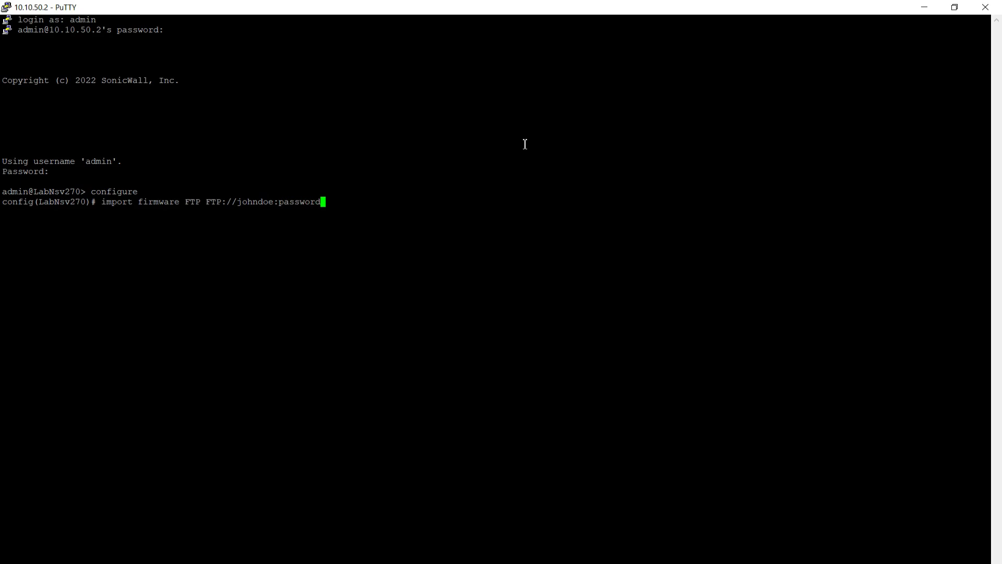
type("@10.10.50.207/sonicwall_nsv_vmware")
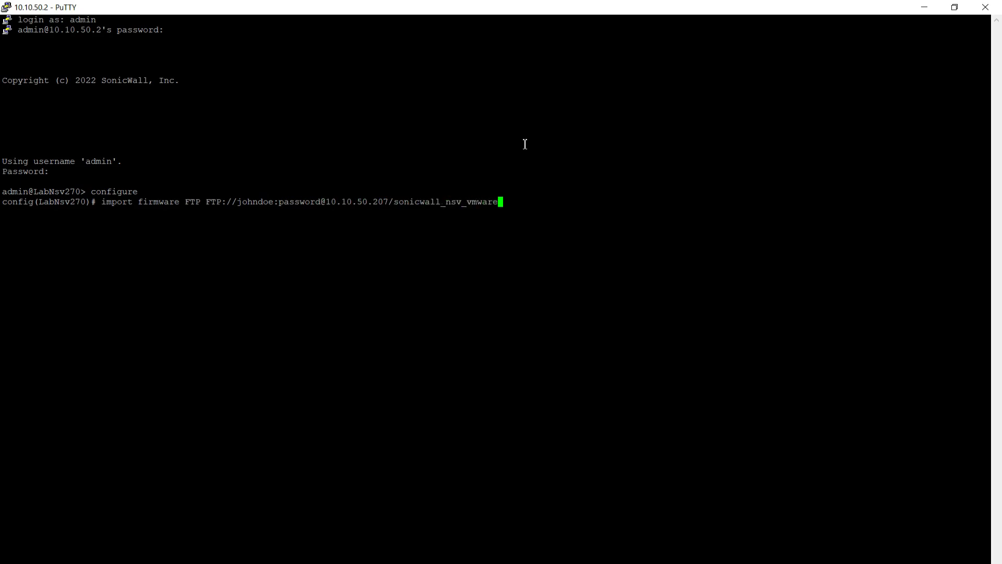
type("_7.0.1.0-5145-2363.0.swi")
Run the FTP import of 7.0.1.0-5145, then boot the uploaded firmware and confirm with 'yes'
key("Return")
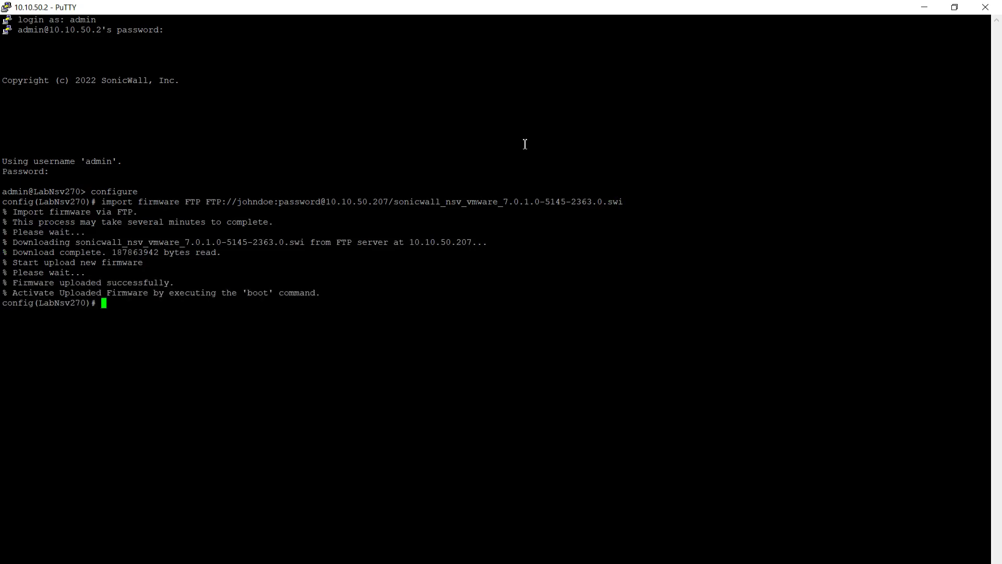
type("boot uploaded")
key("Return")
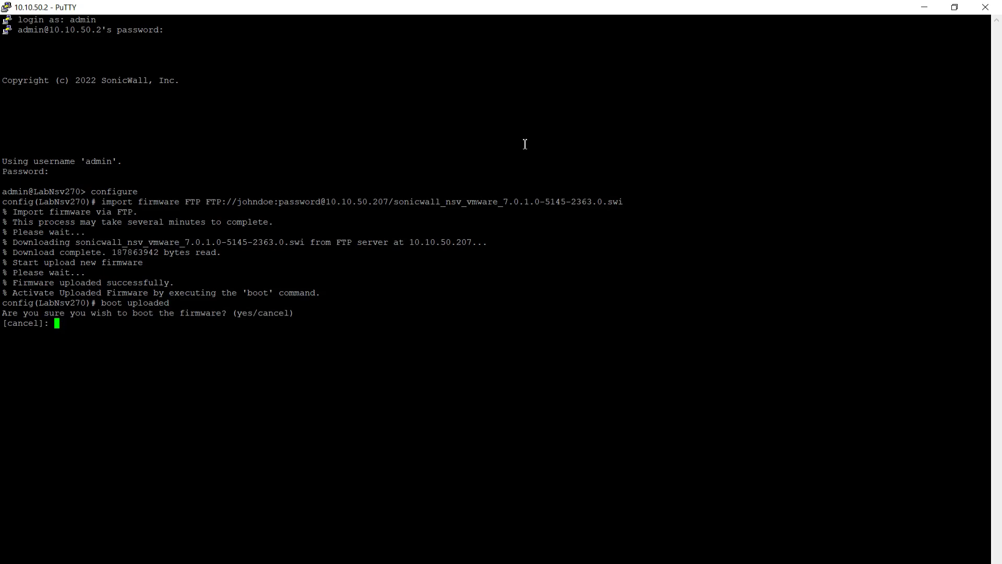
type("yes")
key("BackSpace")
type("s")
key("Return")
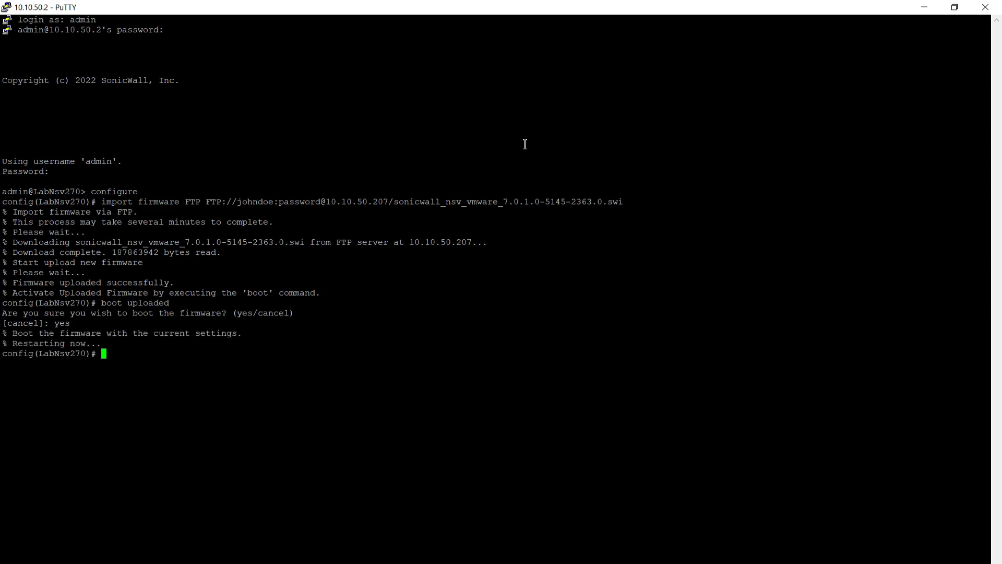